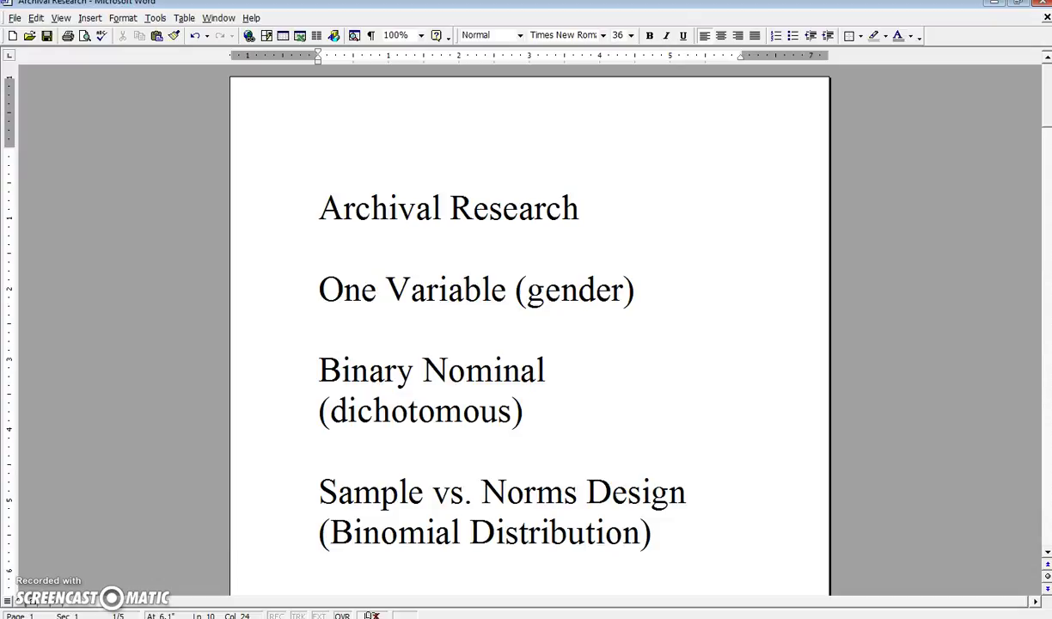
# - Scroll past the title page to the 101 AUG ROSTER table with its empty GENDER? column
pyautogui.scroll(-5, 1046, 554)
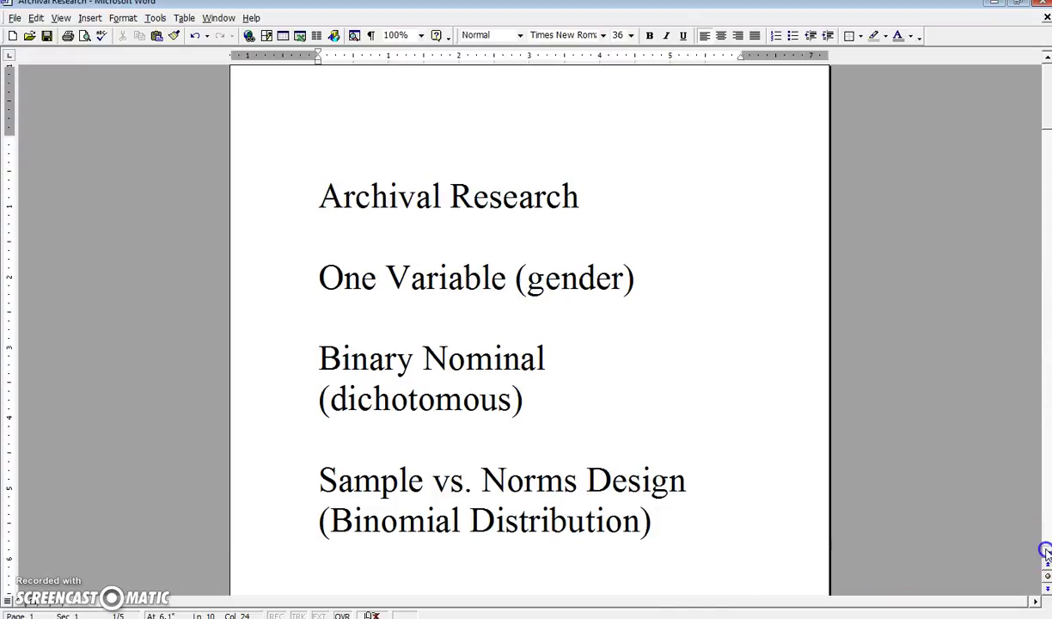
pyautogui.scroll(-7, 1046, 554)
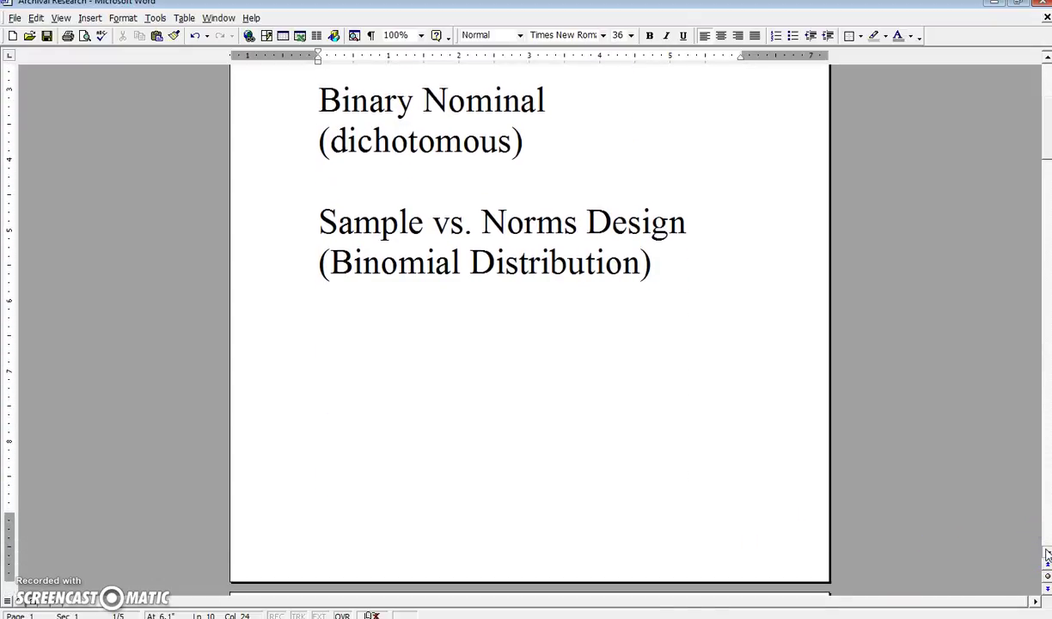
pyautogui.scroll(-1, 1046, 554)
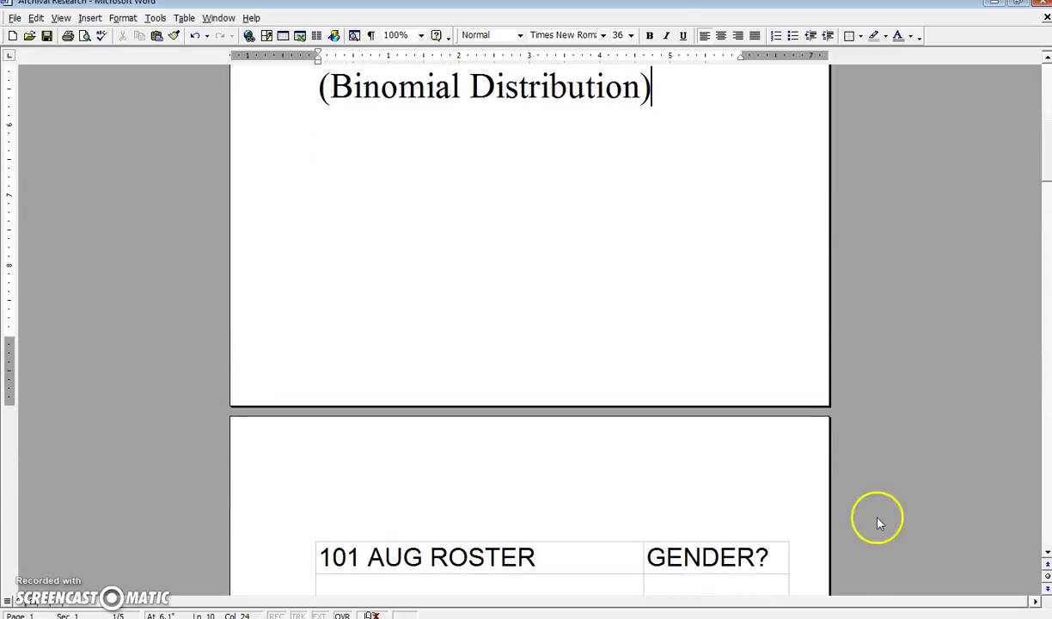
pyautogui.click(660, 353)
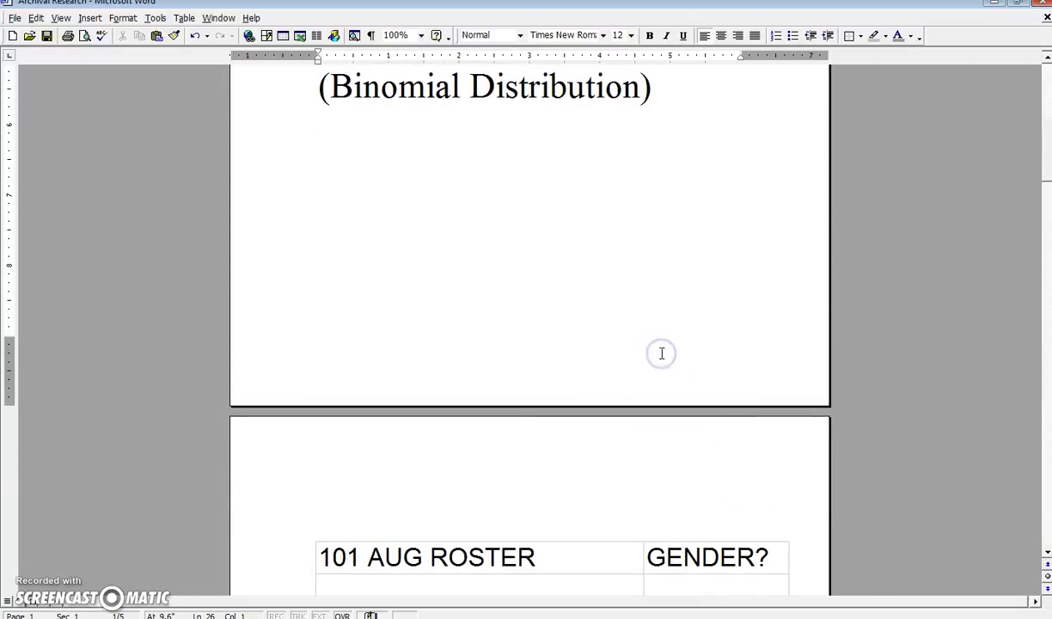
pyautogui.press('Delete')
pyautogui.press('Delete')
pyautogui.press('Delete')
pyautogui.press('Delete')
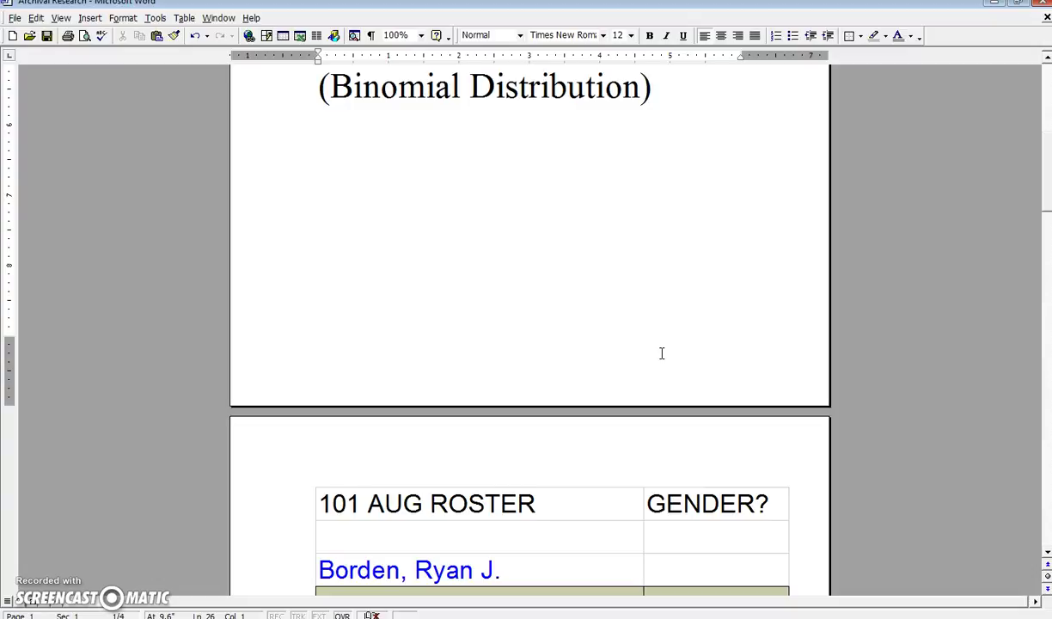
# - Step row by row through the colour-coded roster names down to the table's end on page 4
pyautogui.press('Down')
pyautogui.press('Down')
pyautogui.press('Down')
pyautogui.press('Down')
pyautogui.press('Down')
pyautogui.press('Down')
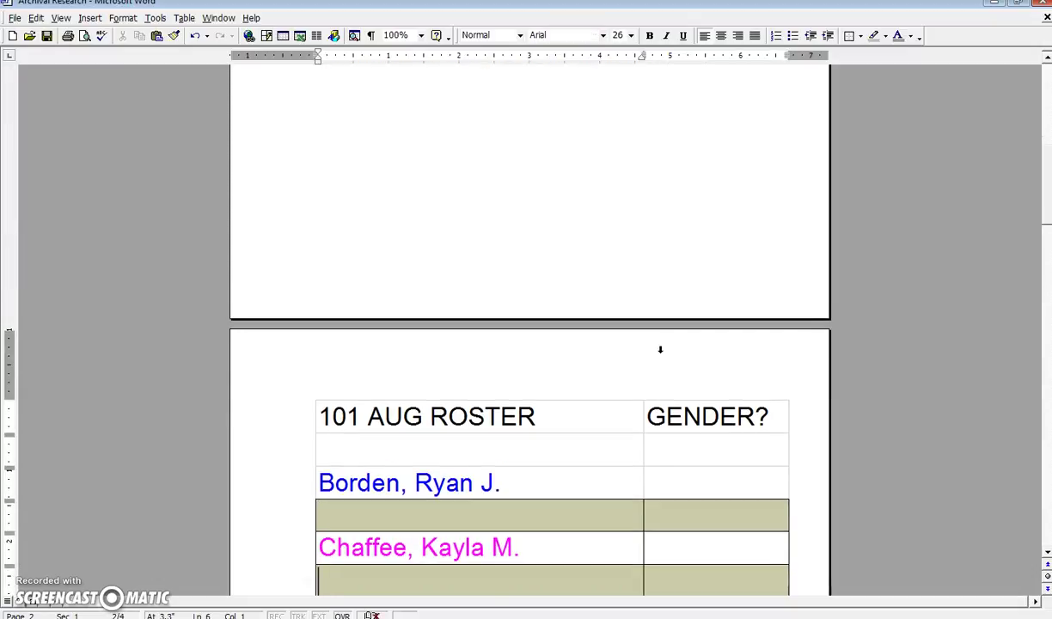
pyautogui.press('Down')
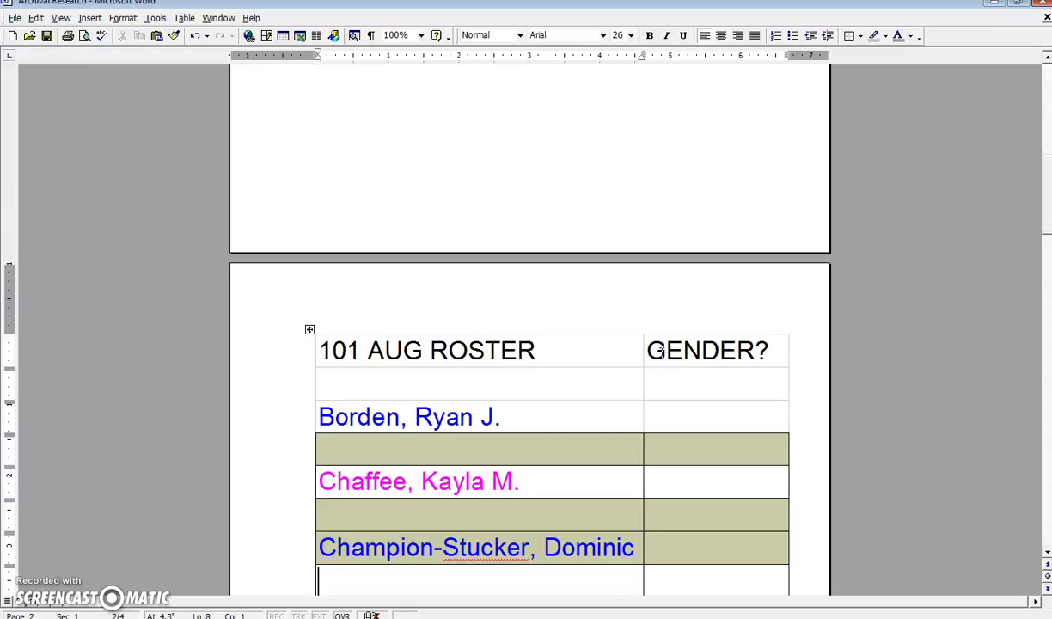
pyautogui.press('Down')
pyautogui.press('Down')
pyautogui.press('Down')
pyautogui.press('Down')
pyautogui.press('Down')
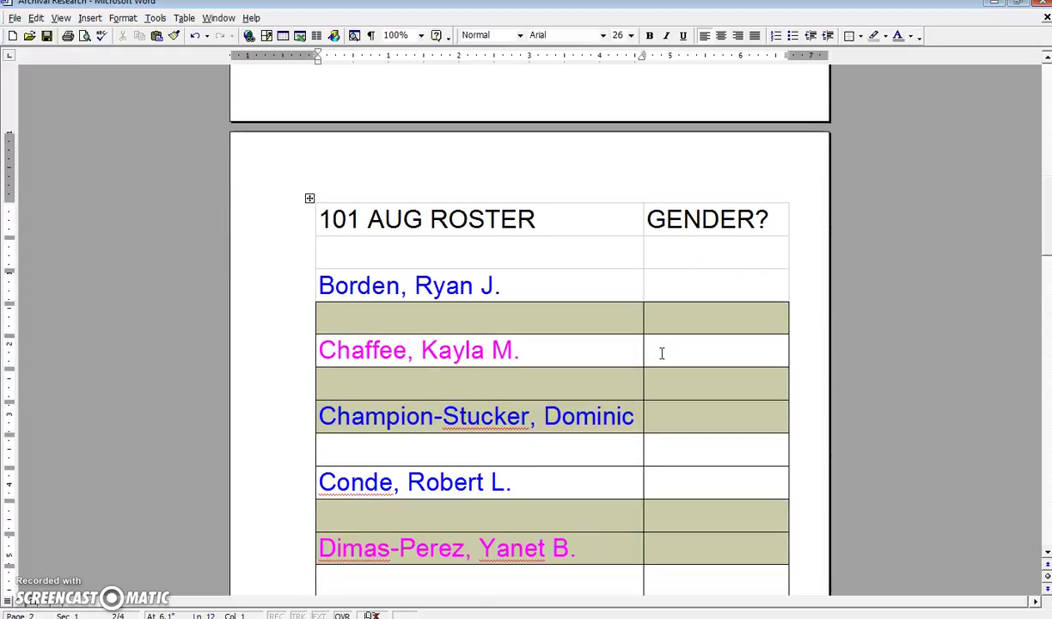
pyautogui.press('Down')
pyautogui.press('Down')
pyautogui.press('Down')
pyautogui.press('Down')
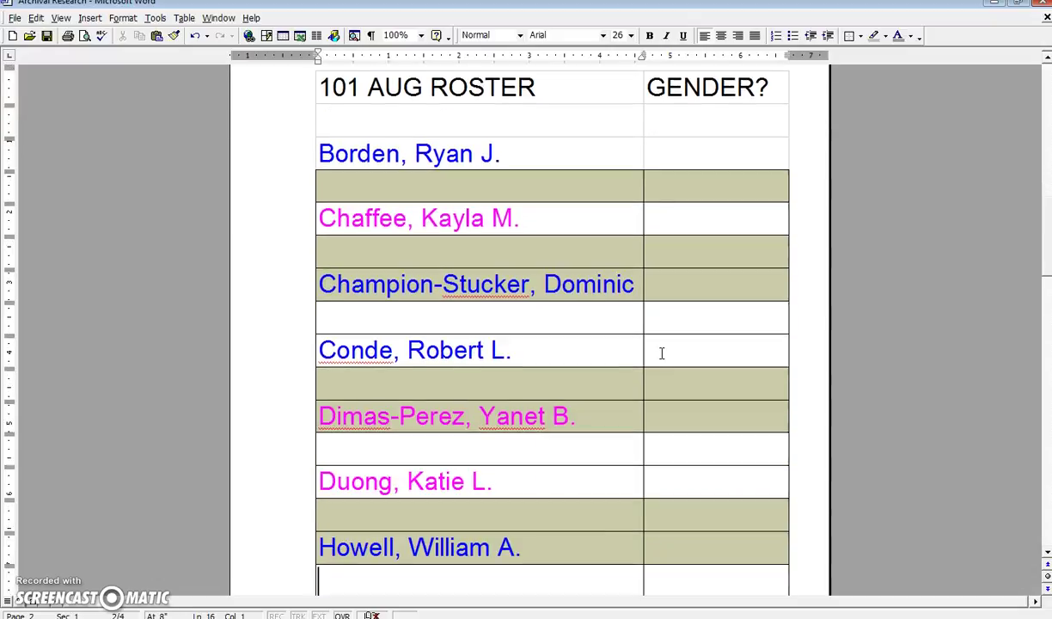
pyautogui.press('Down')
pyautogui.press('Down')
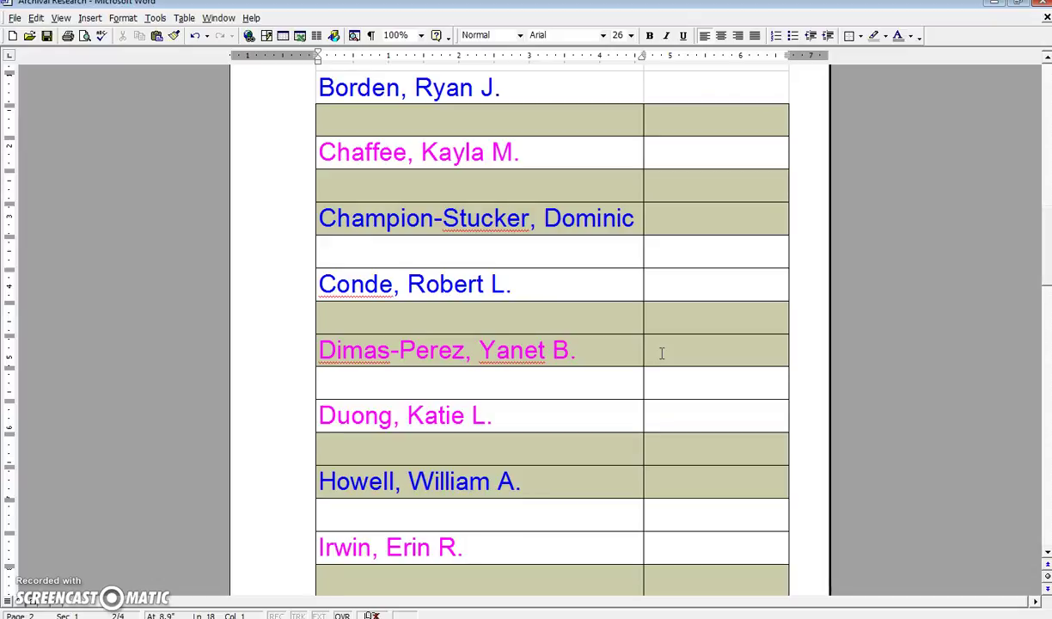
pyautogui.press('Down')
pyautogui.press('Down')
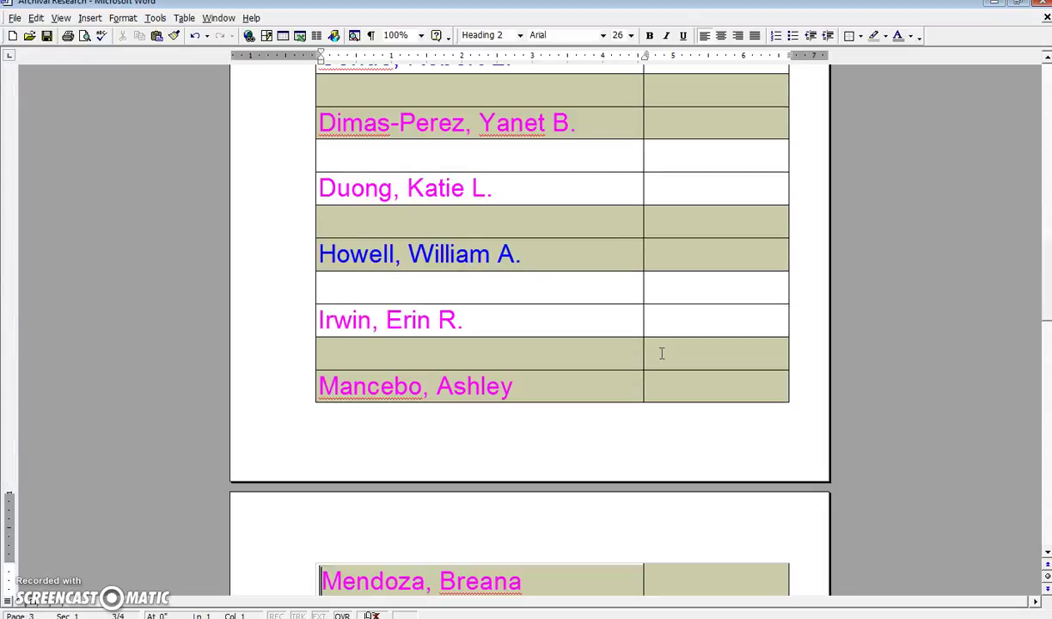
pyautogui.press('Down')
pyautogui.press('Down')
pyautogui.press('Down')
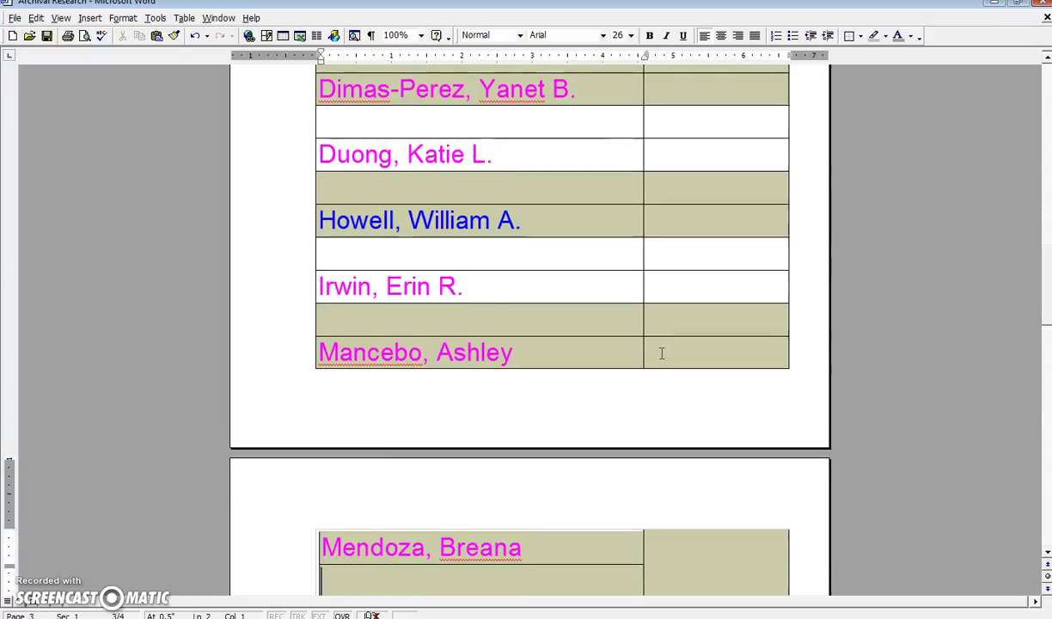
pyautogui.press('Down')
pyautogui.press('Down')
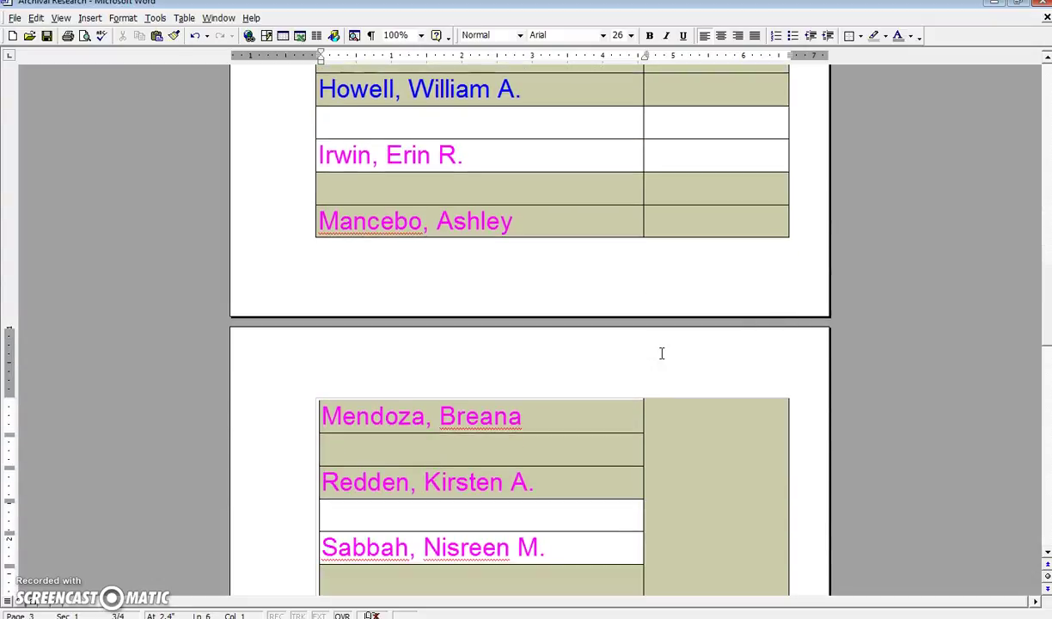
pyautogui.press('Down')
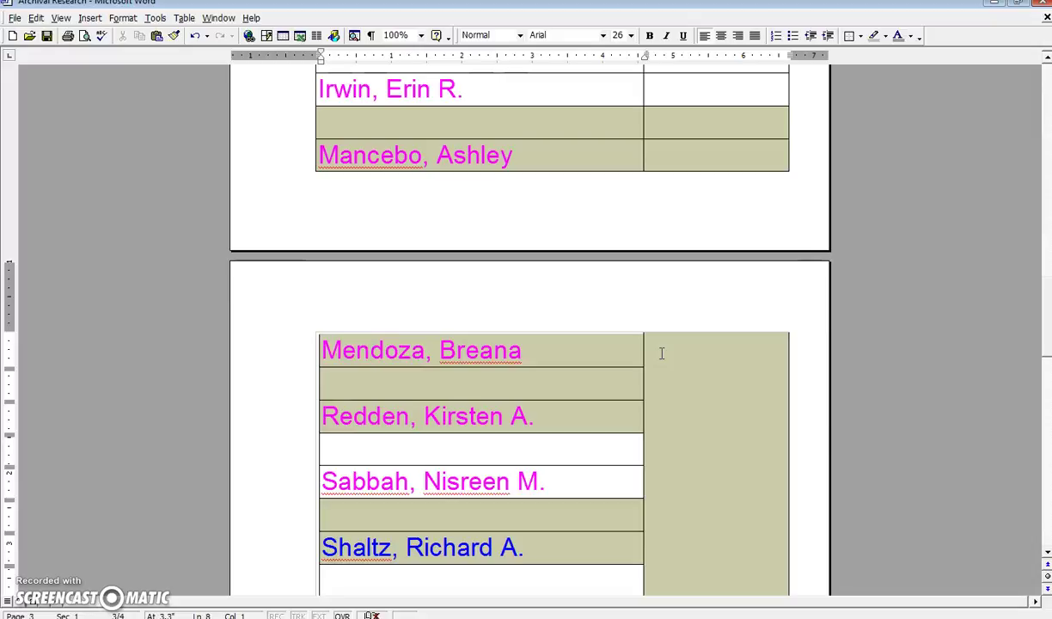
pyautogui.press('Down')
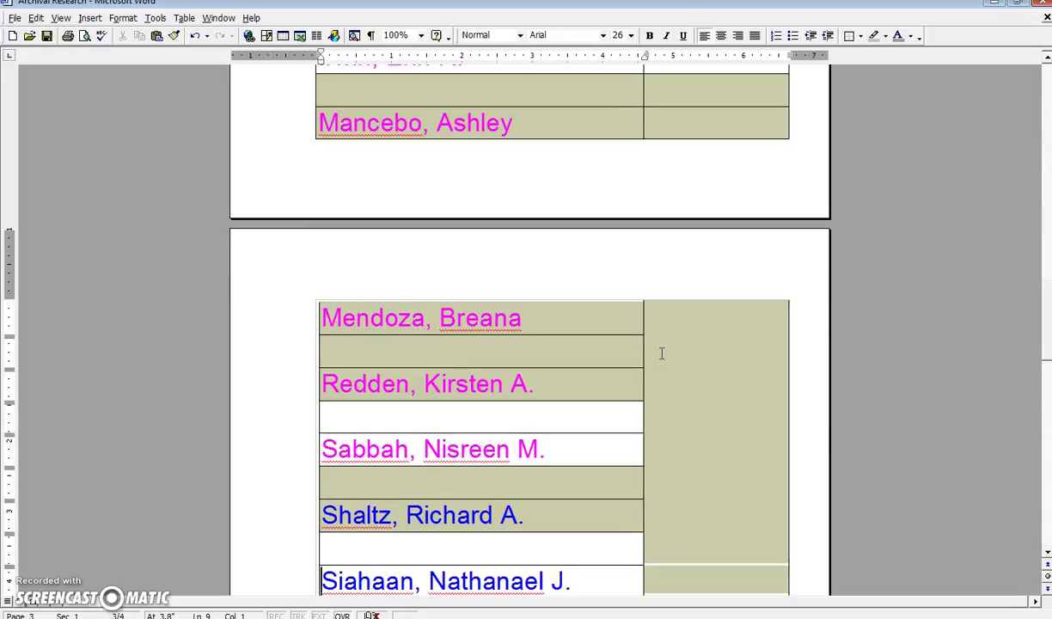
pyautogui.press('Down')
pyautogui.press('Down')
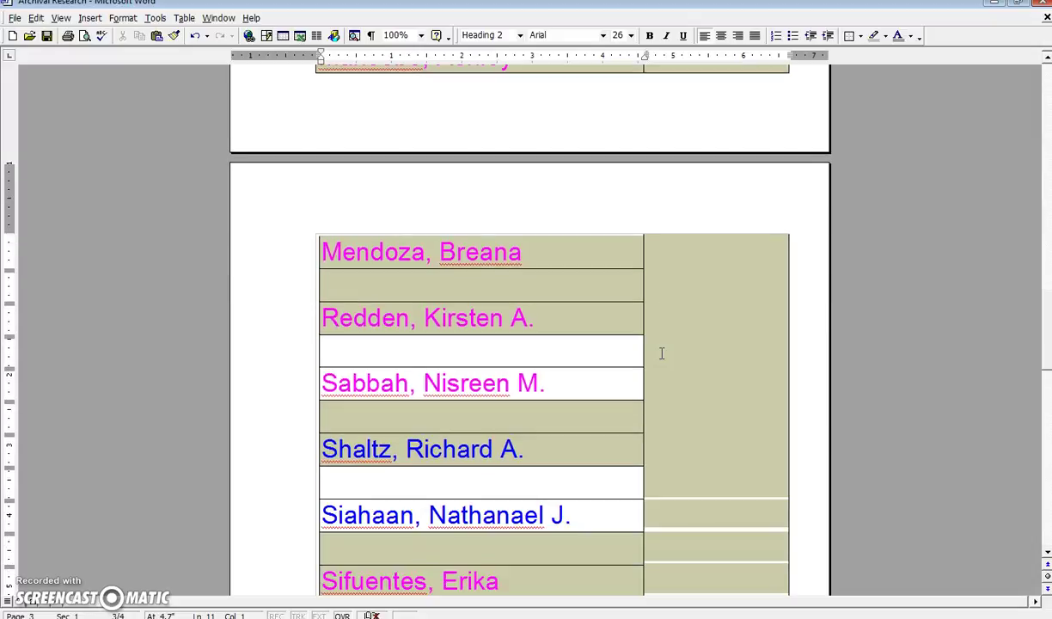
pyautogui.press('Down')
pyautogui.press('Down')
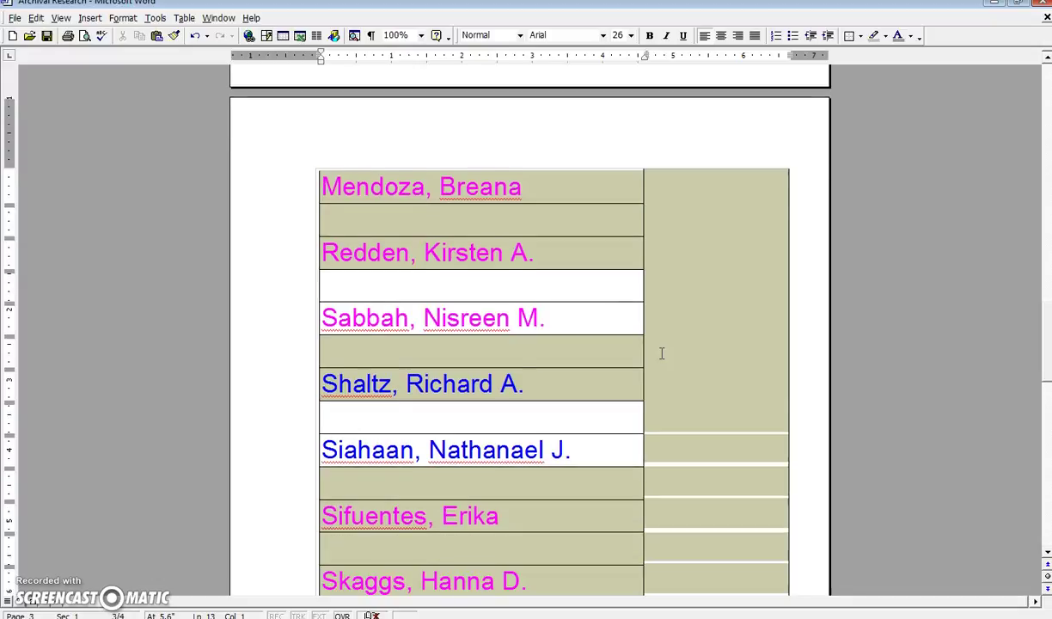
pyautogui.press('Down')
pyautogui.press('Down')
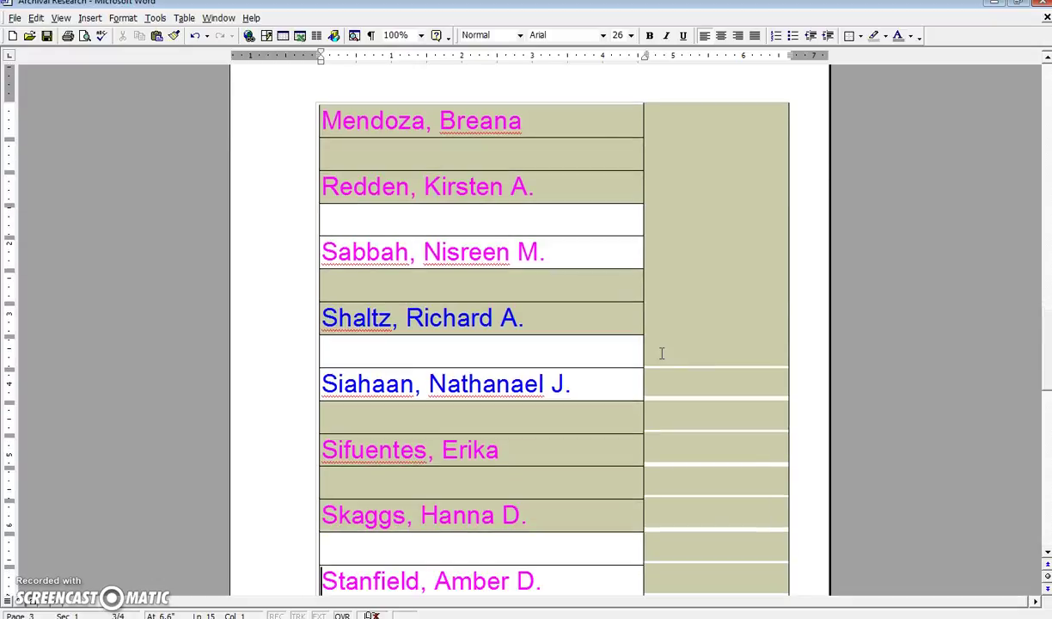
pyautogui.press('Down')
pyautogui.press('Down')
pyautogui.press('Down')
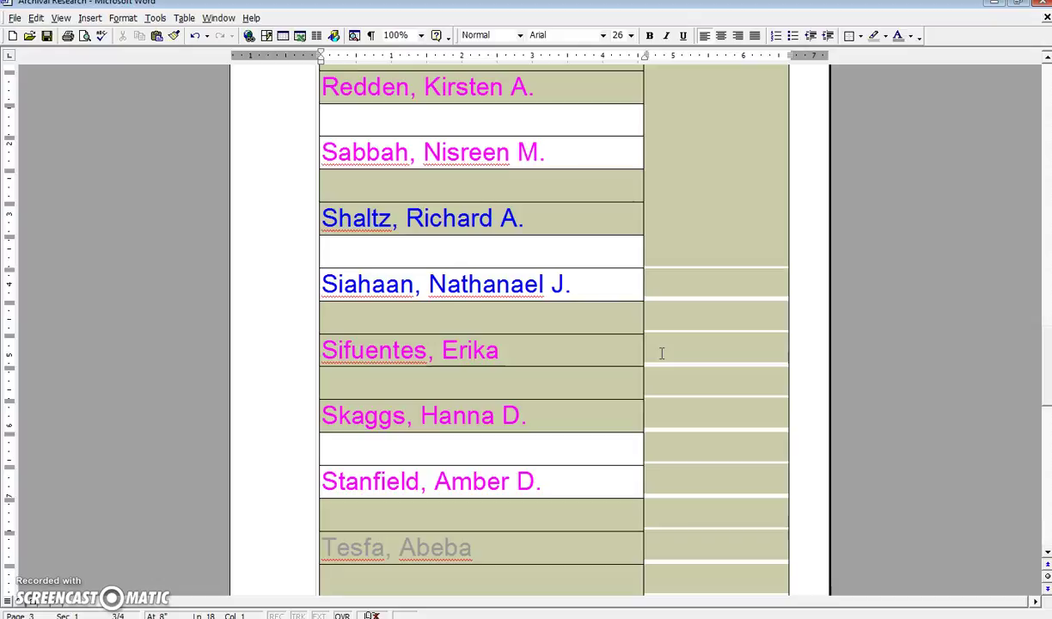
pyautogui.press('Down')
pyautogui.press('Down')
pyautogui.press('Down')
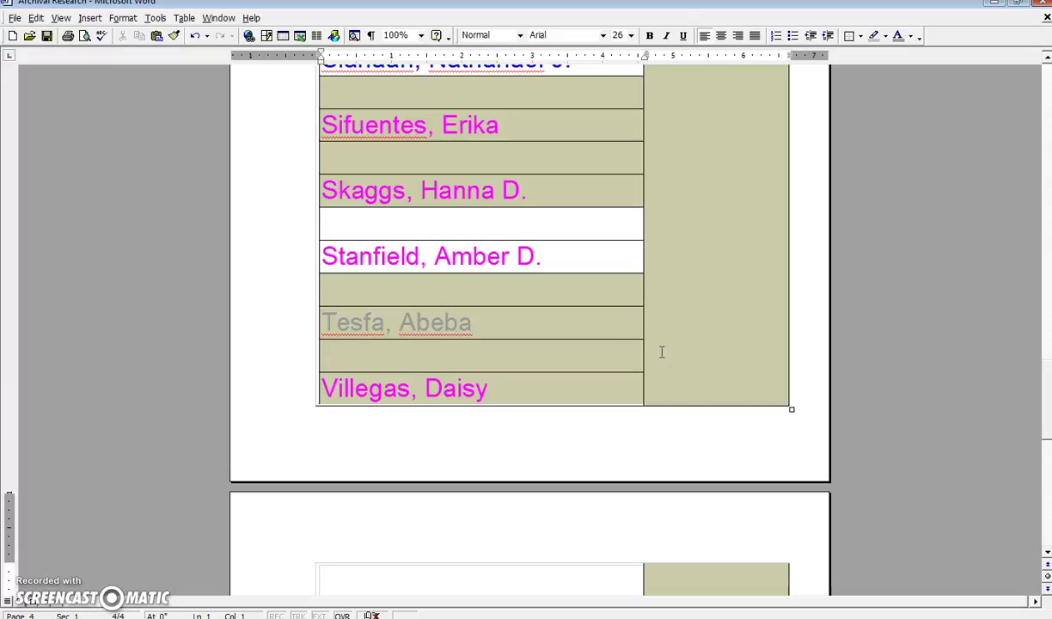
# - Minimize Word and QuickCalcs, close the Outlook window, and clear Calculator's 66.666666666667 to 0
pyautogui.click(679, 113)
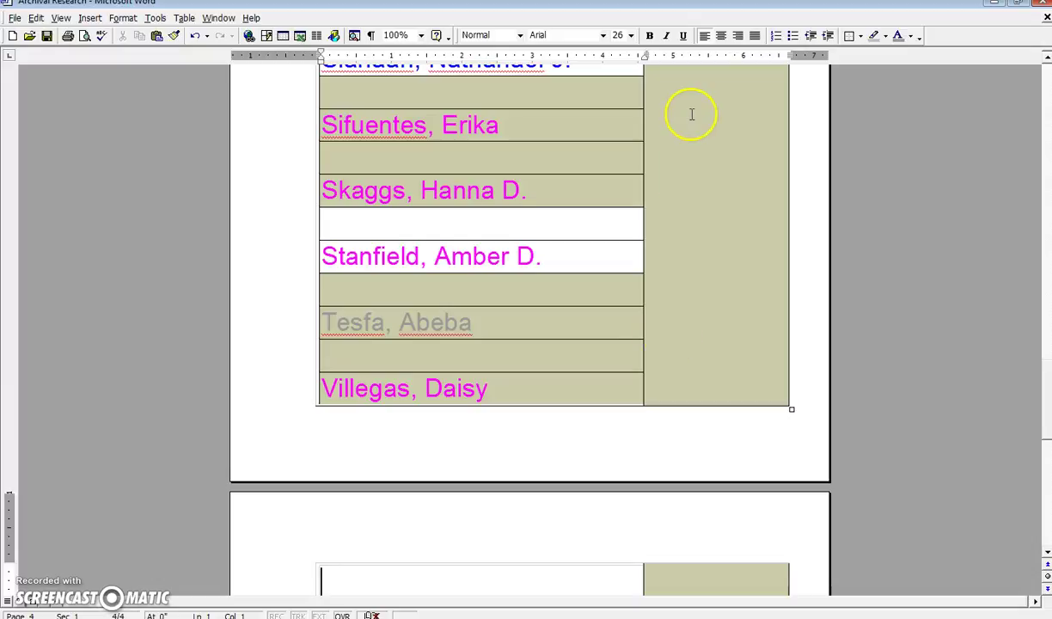
pyautogui.click(998, 7)
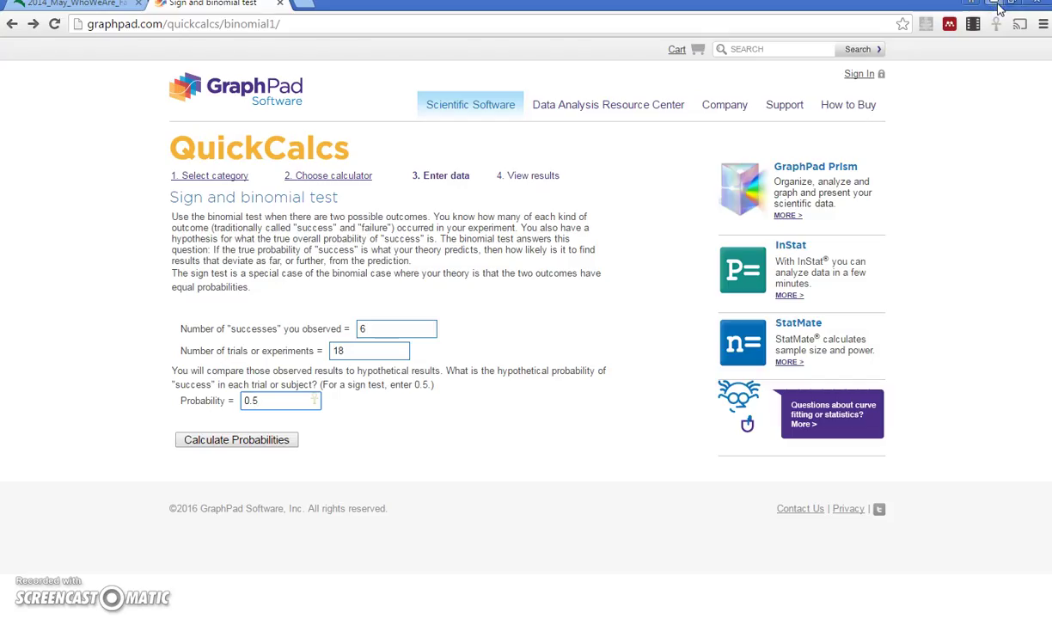
pyautogui.click(999, 9)
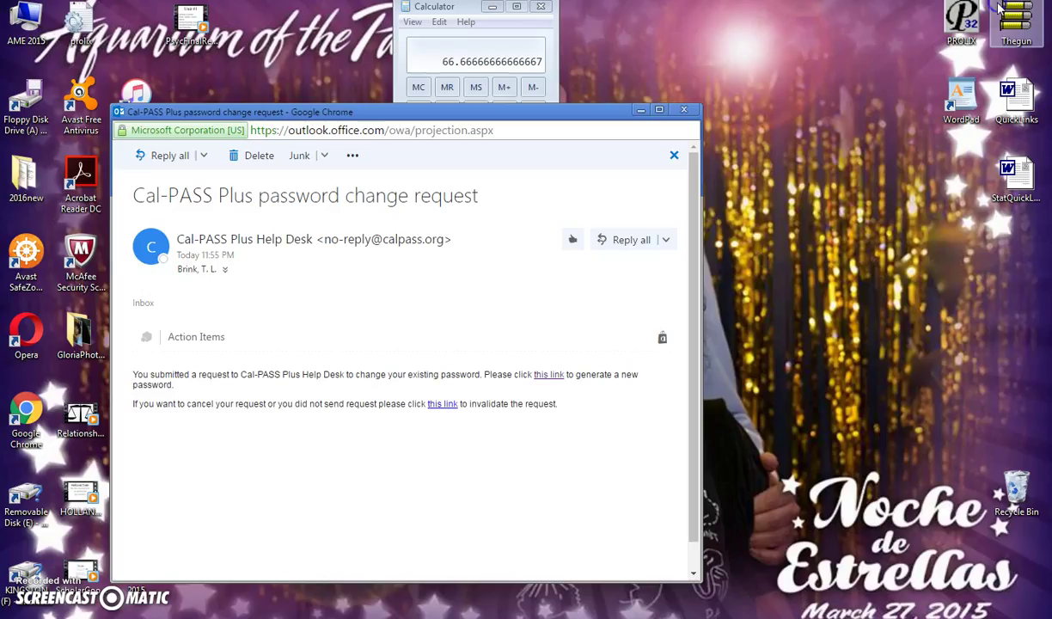
pyautogui.click(683, 112)
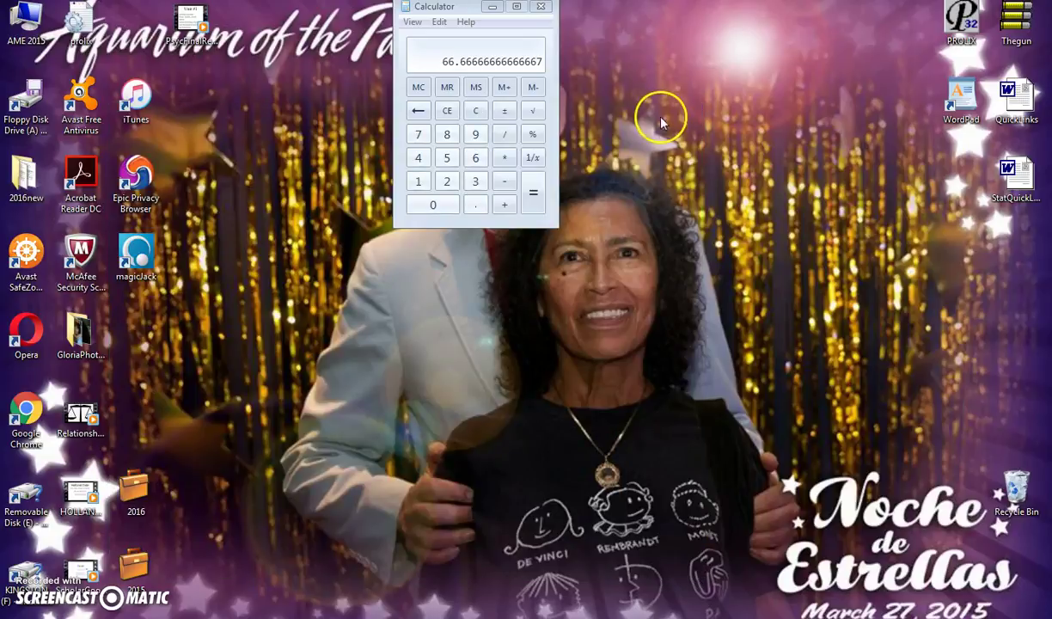
pyautogui.click(478, 111)
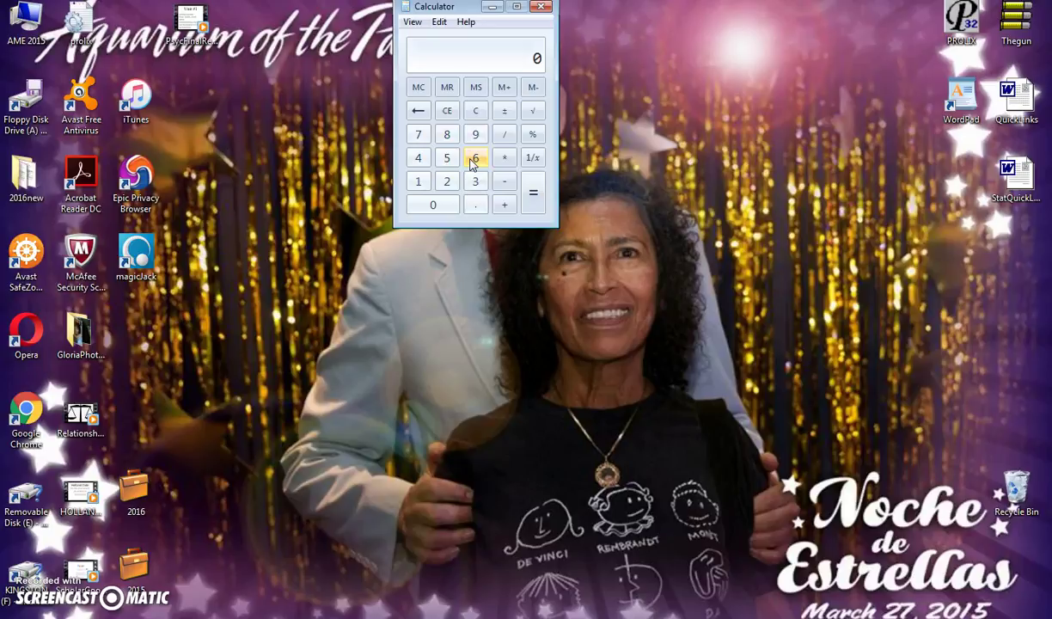
# - Compute 6 / 18 × 100 in Calculator to get 33.33%
pyautogui.click(472, 161)
pyautogui.click(503, 135)
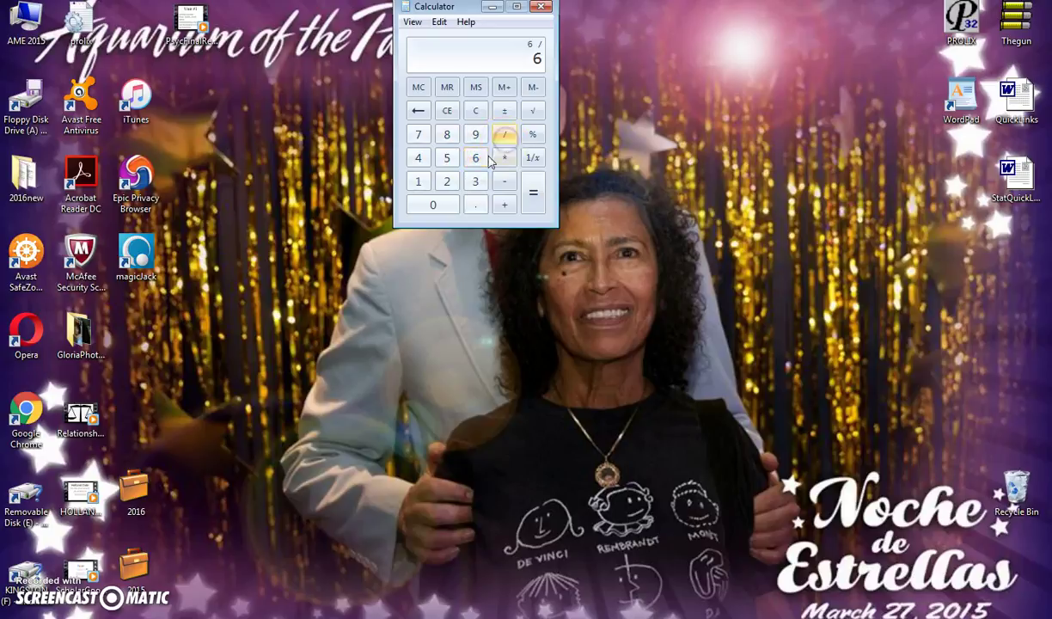
pyautogui.click(420, 182)
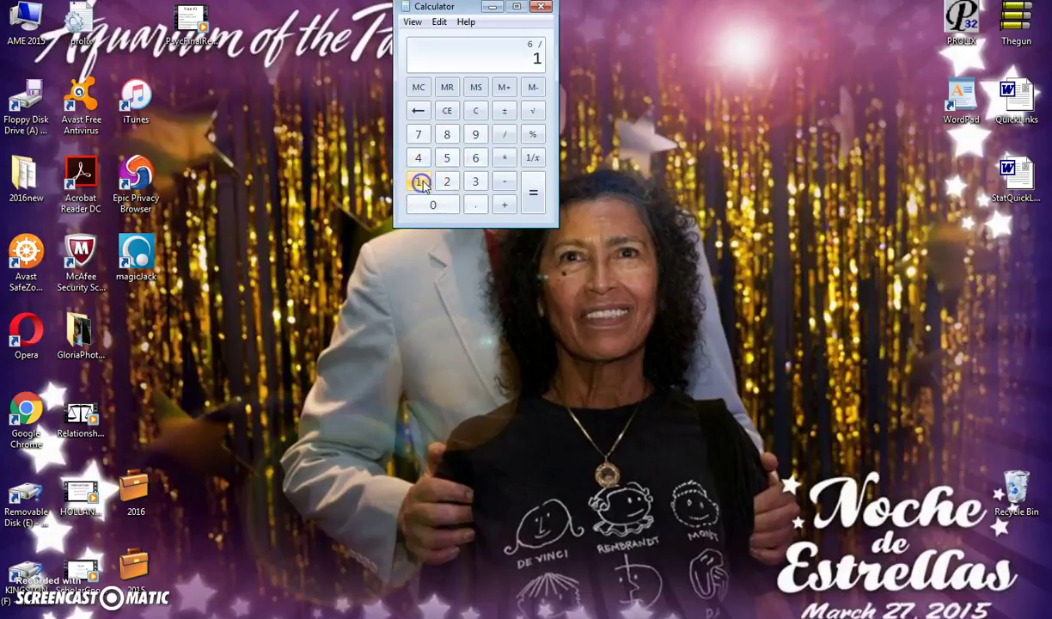
pyautogui.click(446, 135)
pyautogui.click(527, 191)
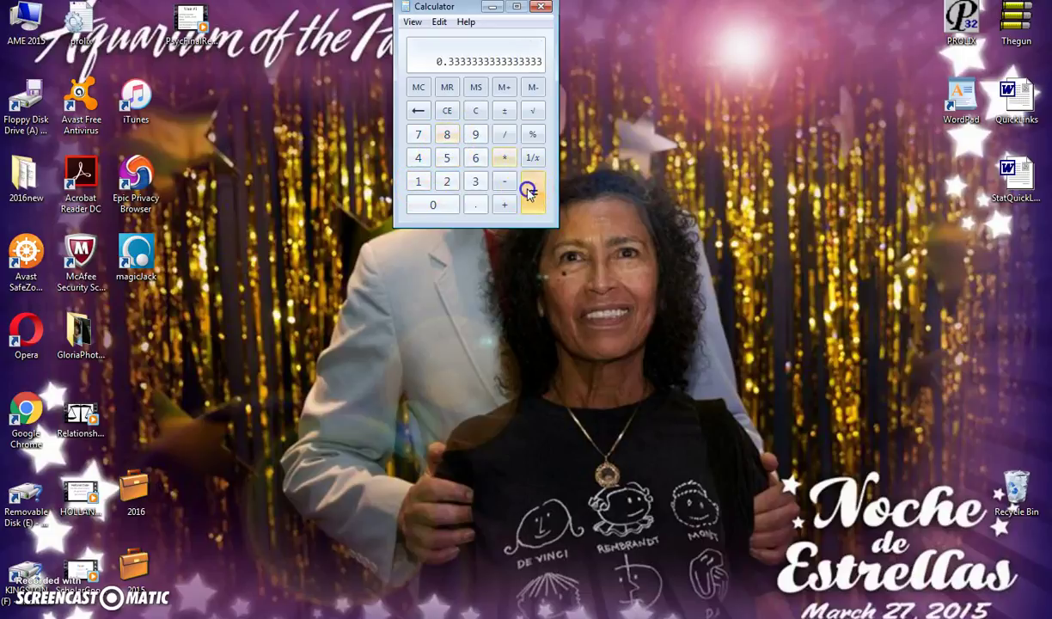
pyautogui.click(504, 157)
pyautogui.click(419, 181)
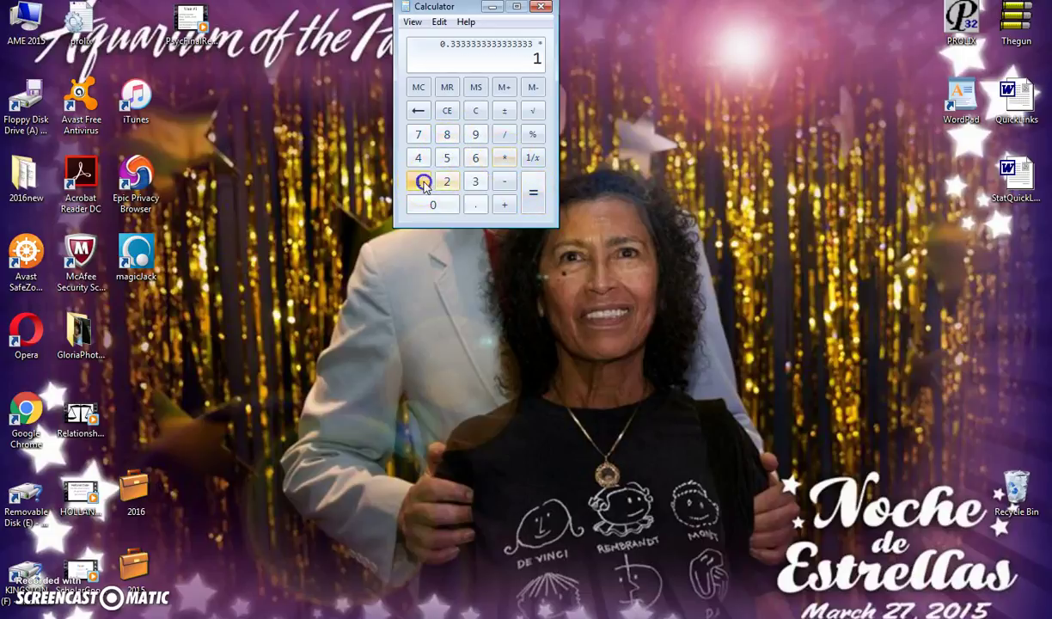
pyautogui.click(432, 203)
pyautogui.click(431, 203)
pyautogui.click(530, 205)
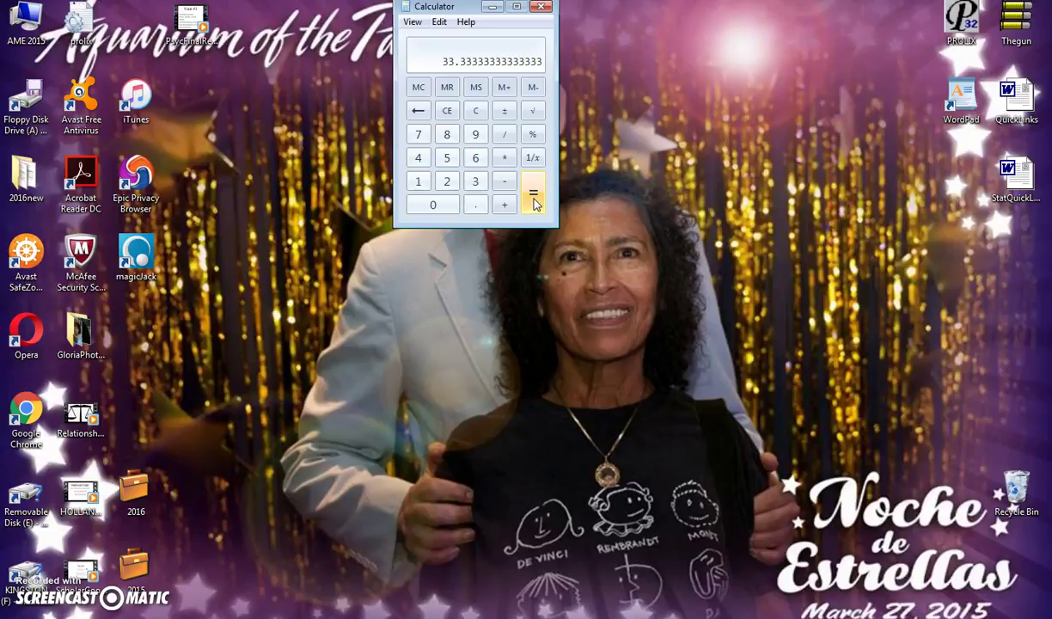
# - Compute 12 / 18 × 100 in Calculator to get 66.67%
pyautogui.click(419, 182)
pyautogui.click(447, 184)
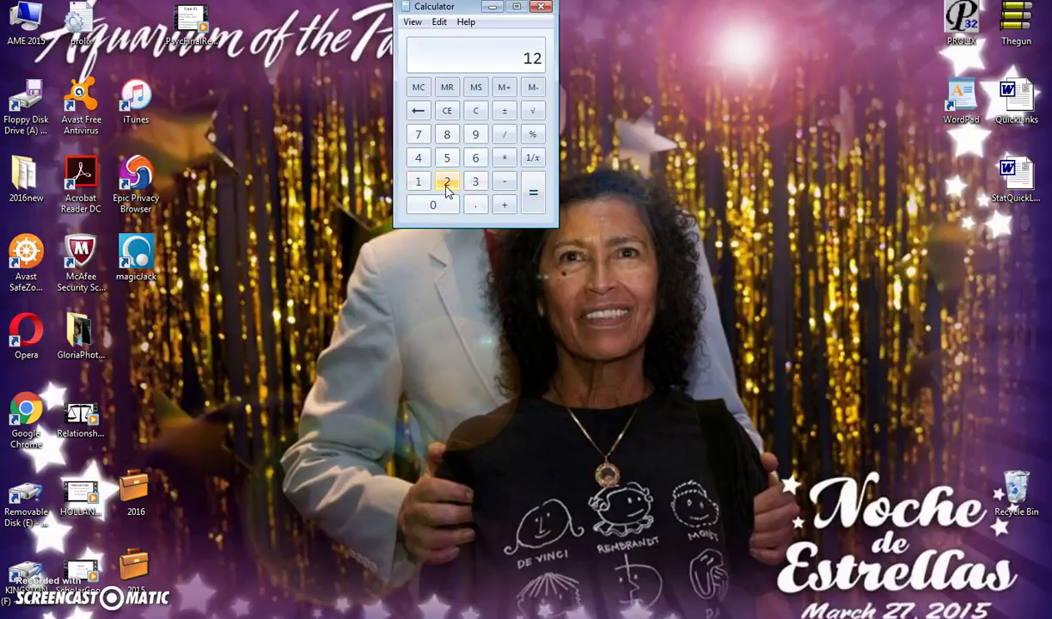
pyautogui.click(503, 134)
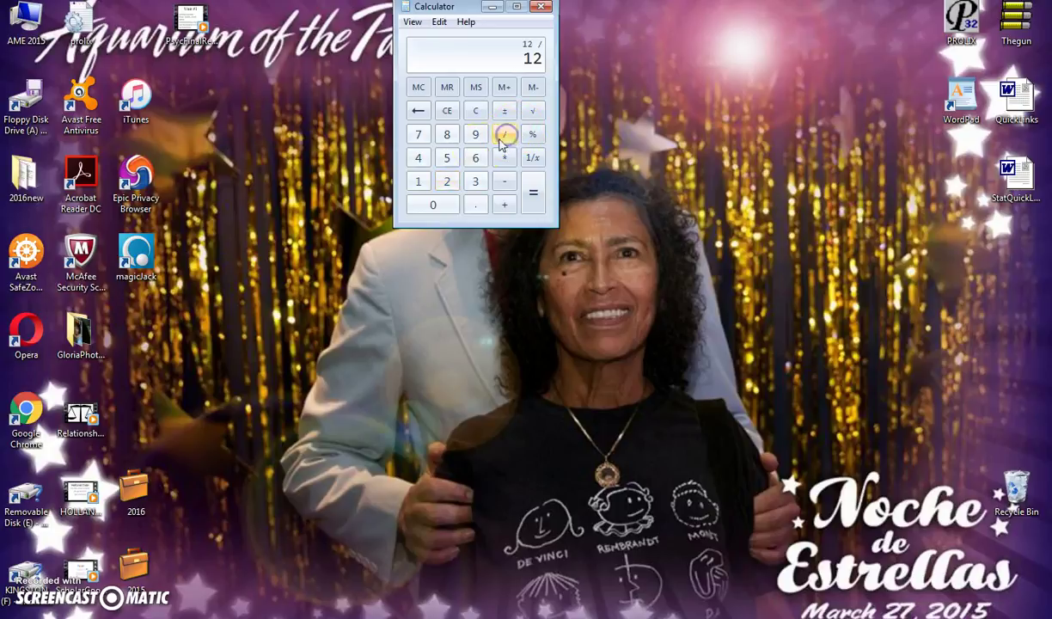
pyautogui.click(418, 181)
pyautogui.click(447, 134)
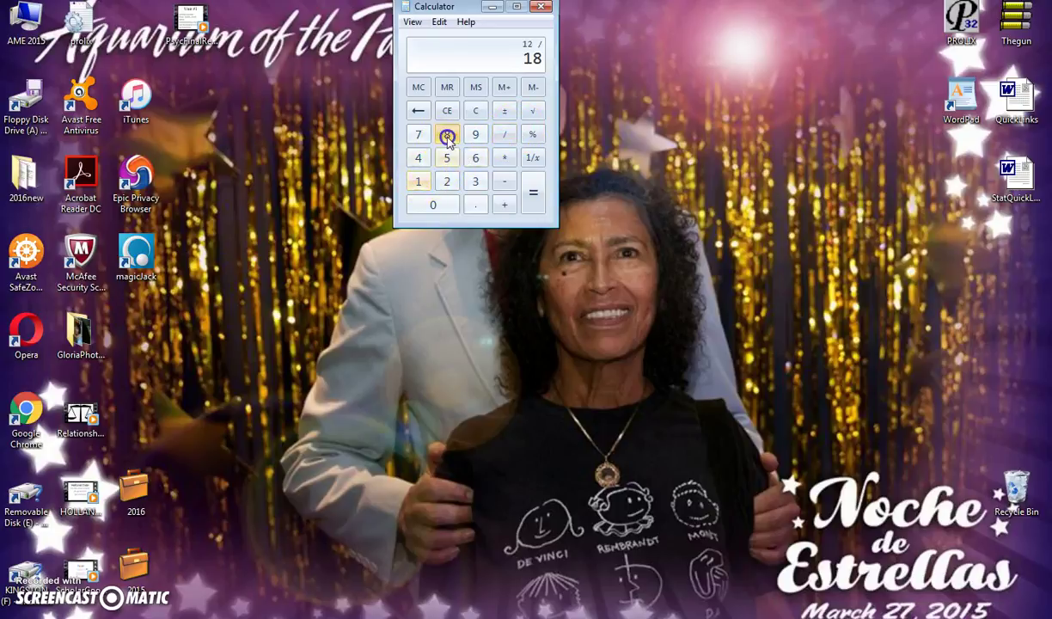
pyautogui.click(532, 192)
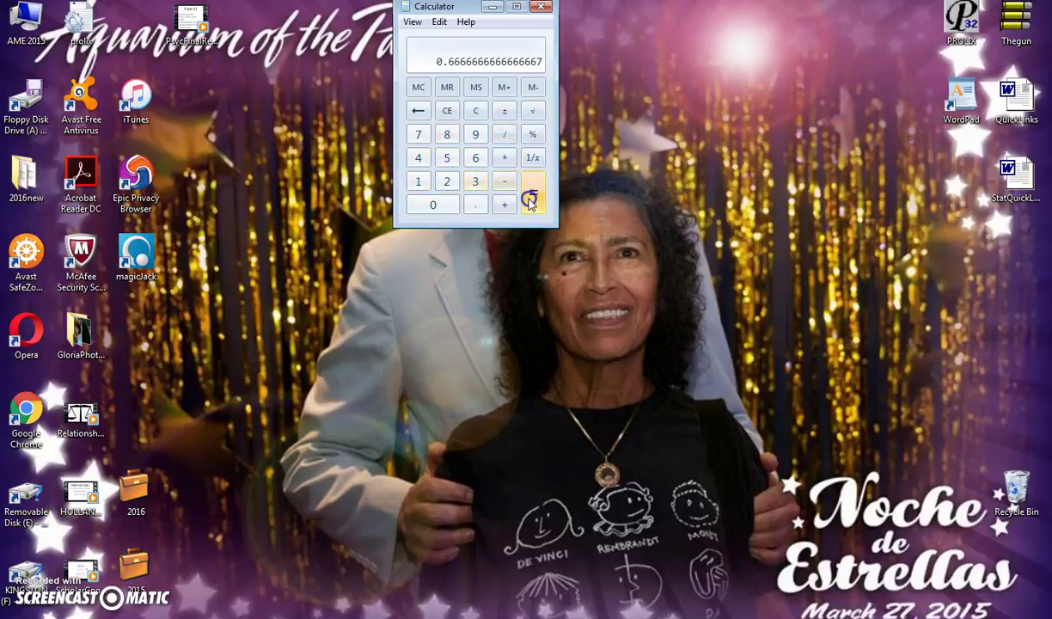
pyautogui.click(504, 158)
pyautogui.click(418, 181)
pyautogui.click(433, 204)
pyautogui.click(433, 204)
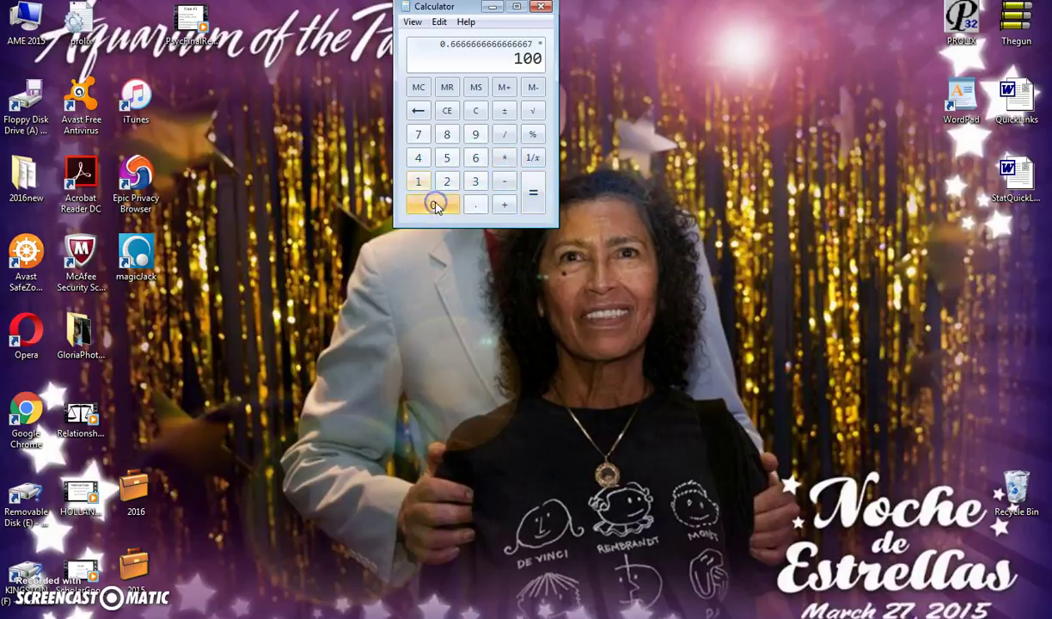
pyautogui.click(529, 209)
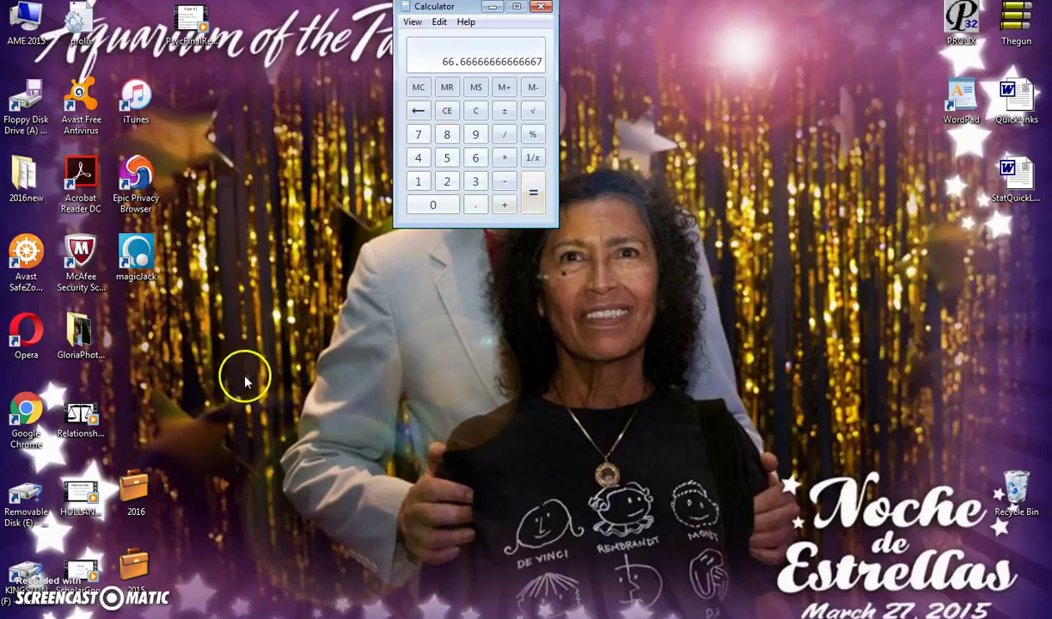
# - Switch to the QuickCalcs binomial form and confirm 6 successes, 18 trials and probability 0.5
pyautogui.hotkey('alt', 'Tab')
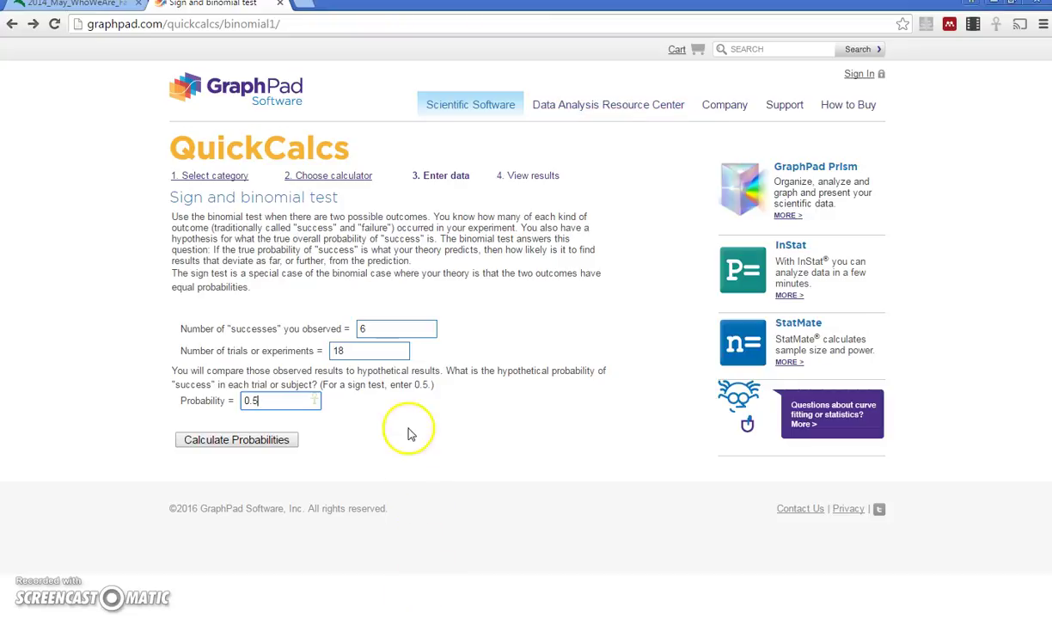
pyautogui.click(388, 333)
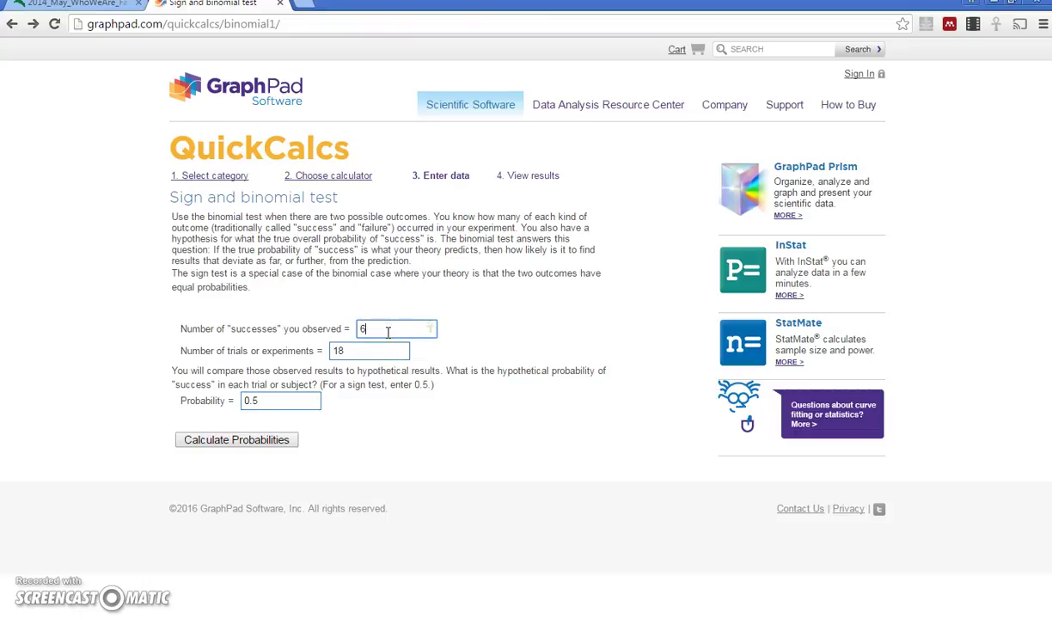
pyautogui.press('Tab')
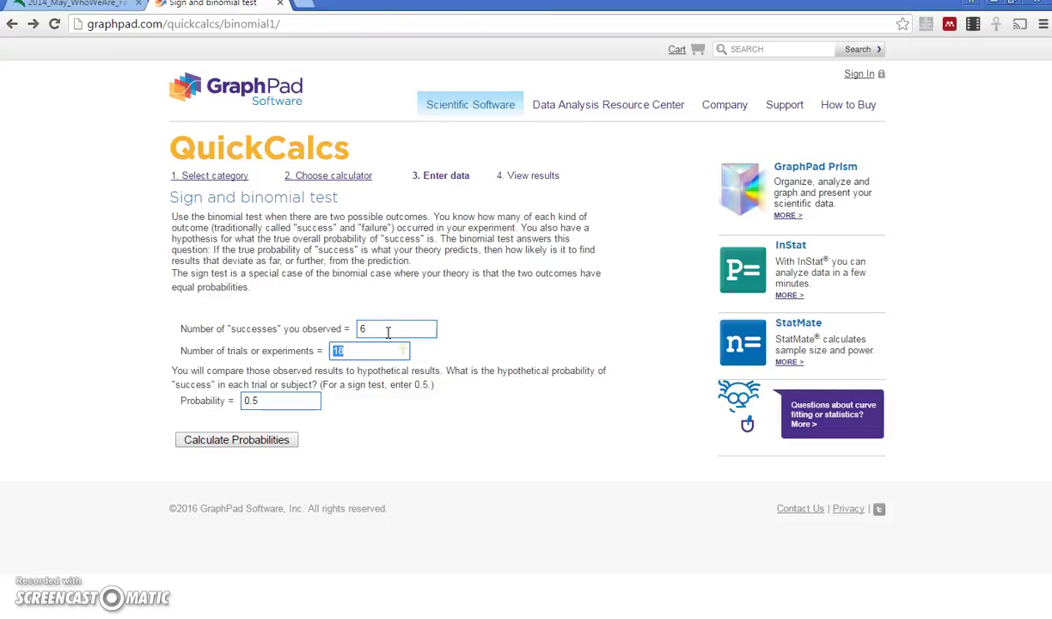
pyautogui.press('Tab')
pyautogui.press('End')
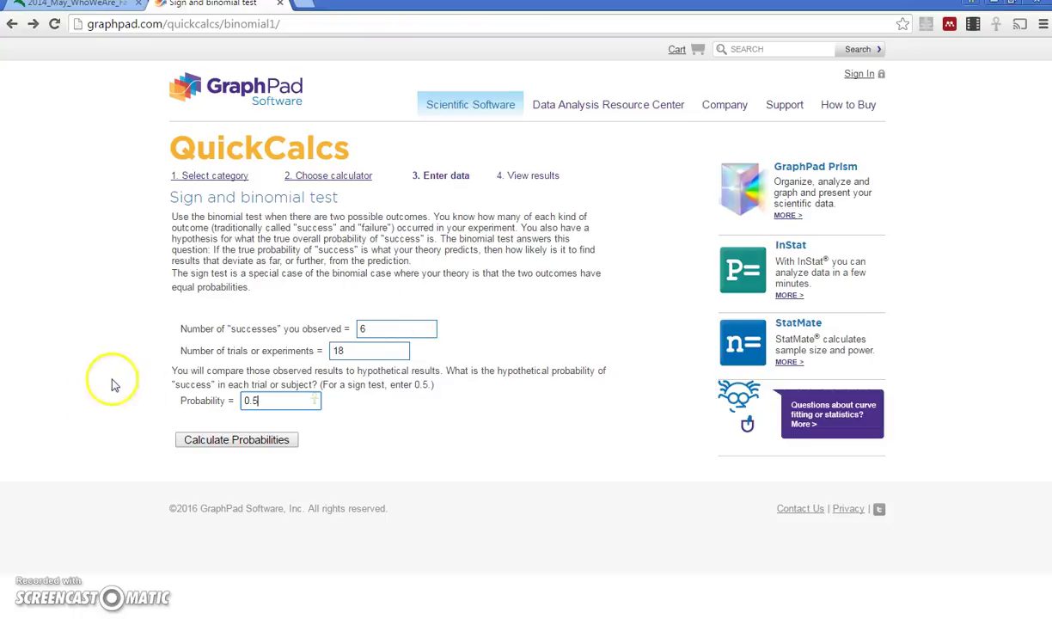
# - Calculate the binomial probabilities and select the two-tail P value 0.2379 (one-tail 0.1189)
pyautogui.click(219, 440)
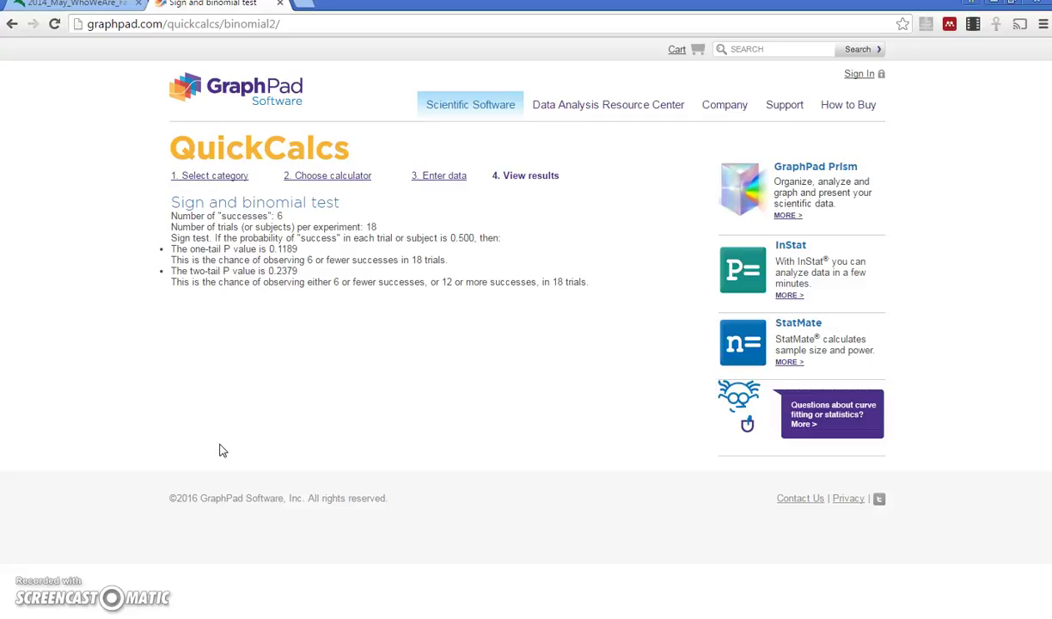
pyautogui.moveTo(300, 272); pyautogui.dragTo(273, 270)
pyautogui.click(262, 269)
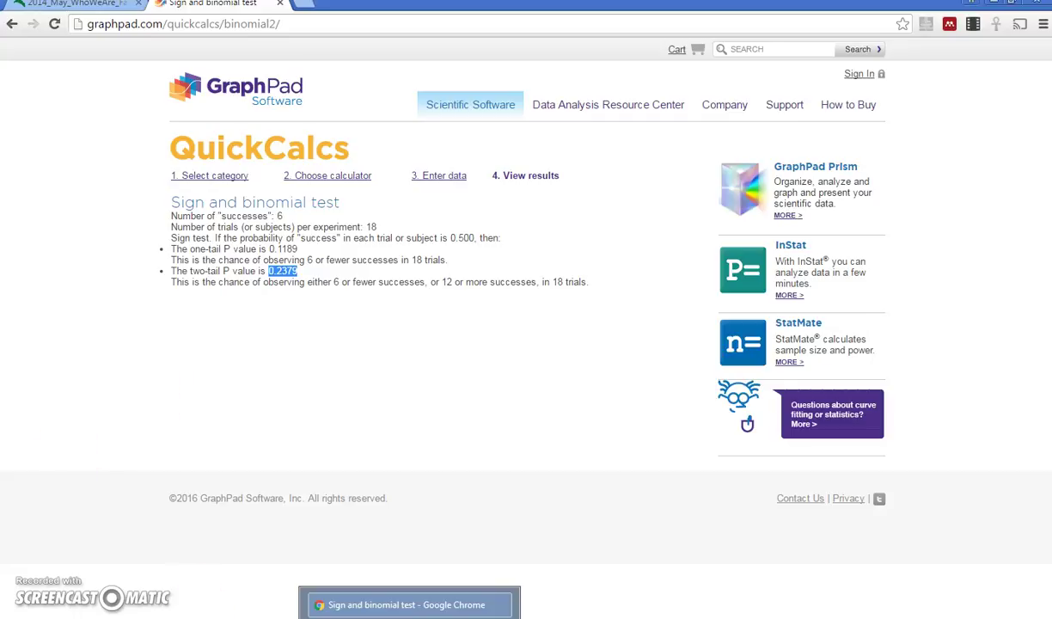
# - Switch to the 2014_May_WhoWeAre PDF showing 52% female and 48% male students
pyautogui.click(96, 6)
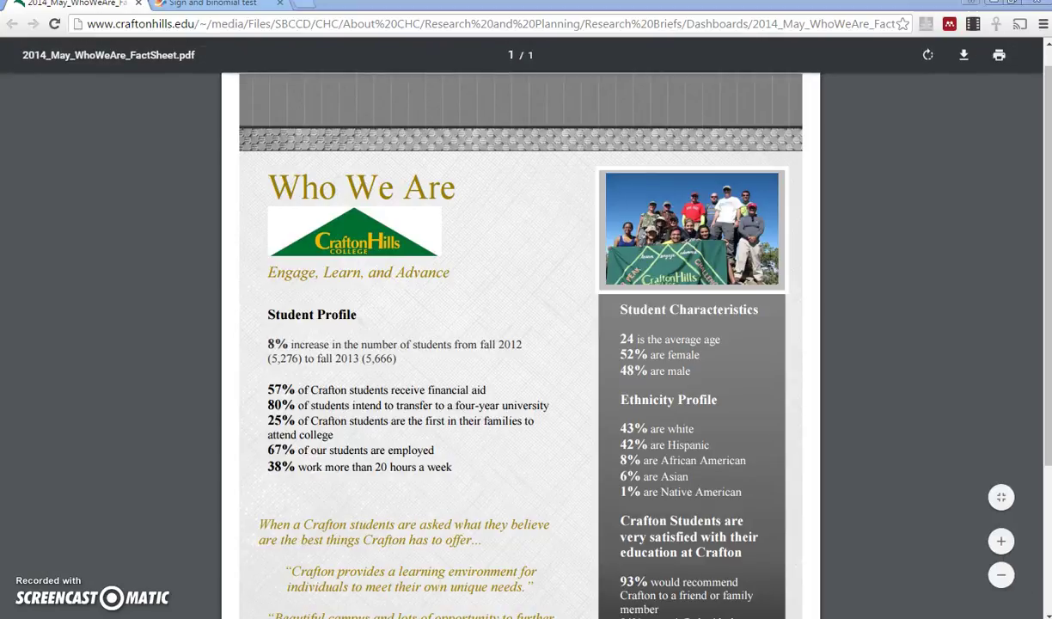
# - Switch to the psycstudentsGENDER image showing psychology students at 66% female, 34% male
pyautogui.hotkey('alt', 'Tab')
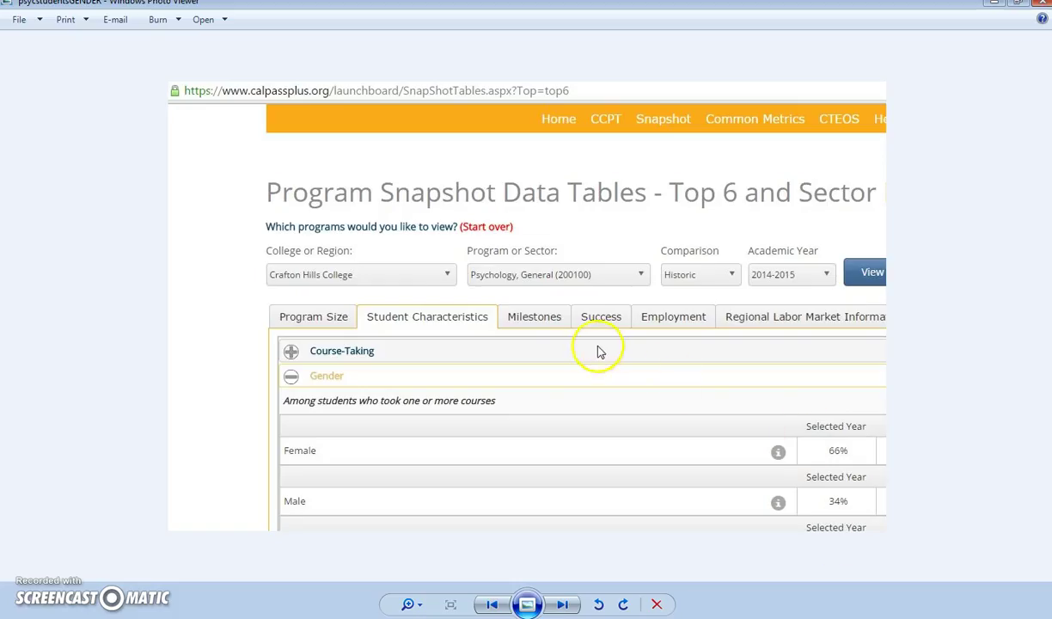